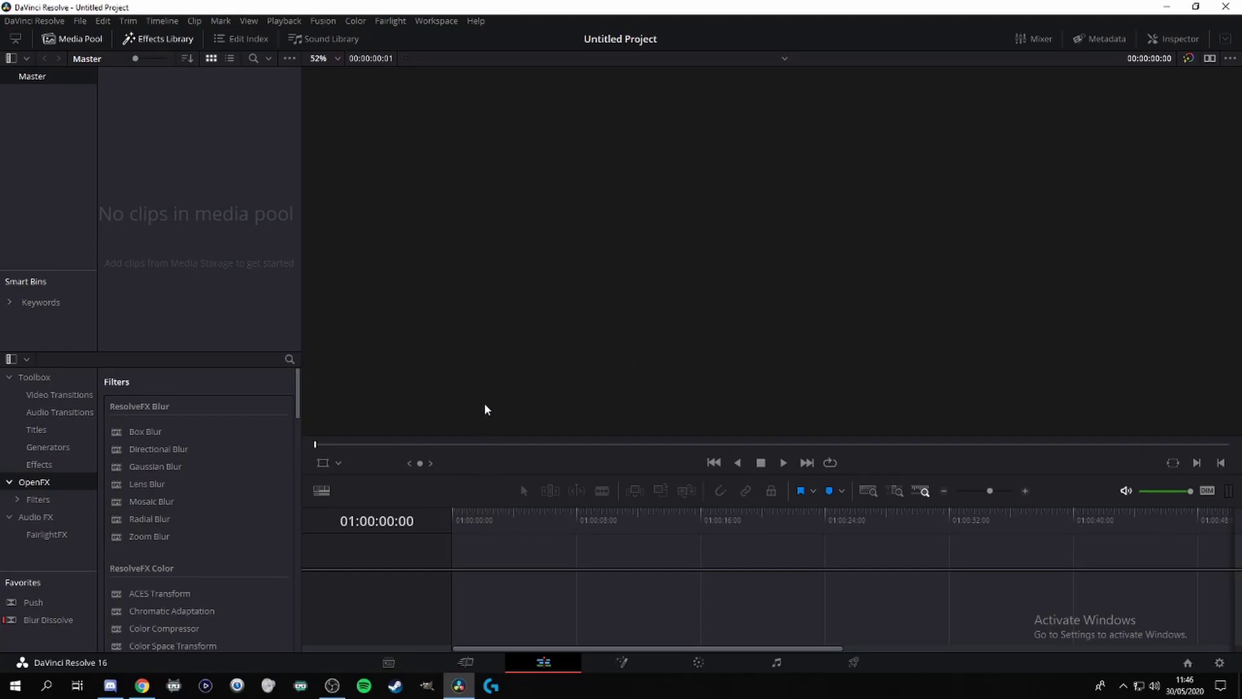
Import 'Sekiro- Out of Tea' from Used Clips > Sekiro into the Media Pool, accepting the frame-rate change.
key(super+e)
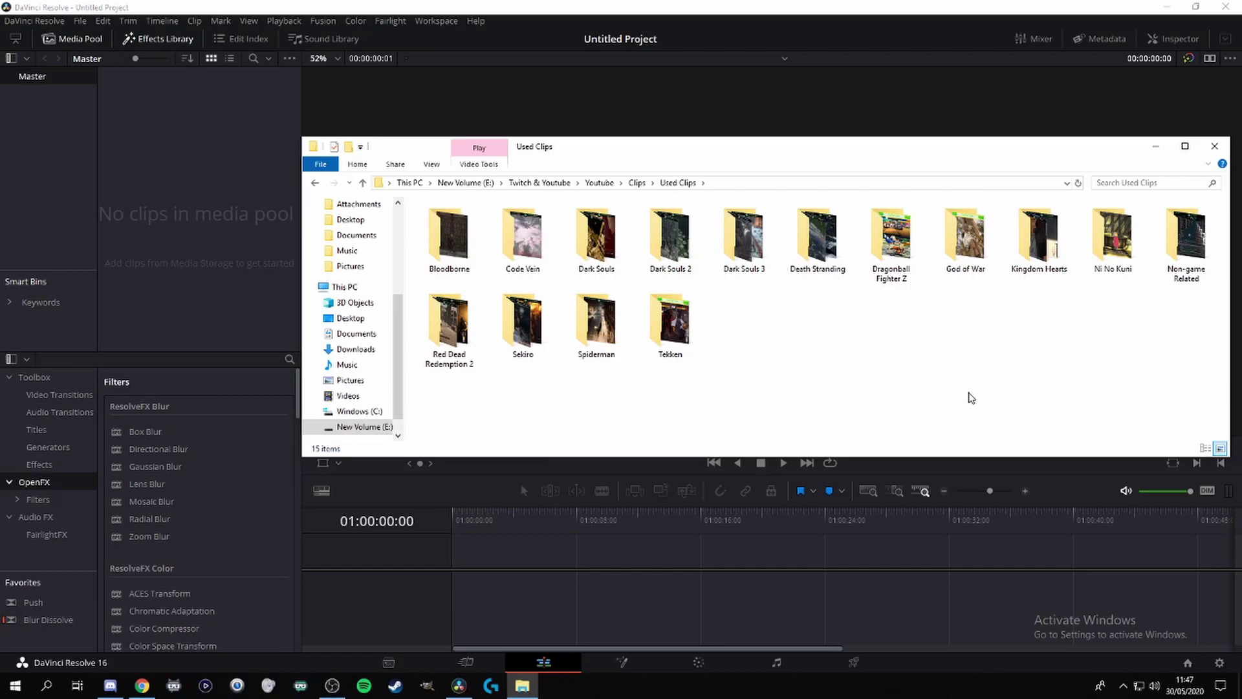
double_click(527, 333)
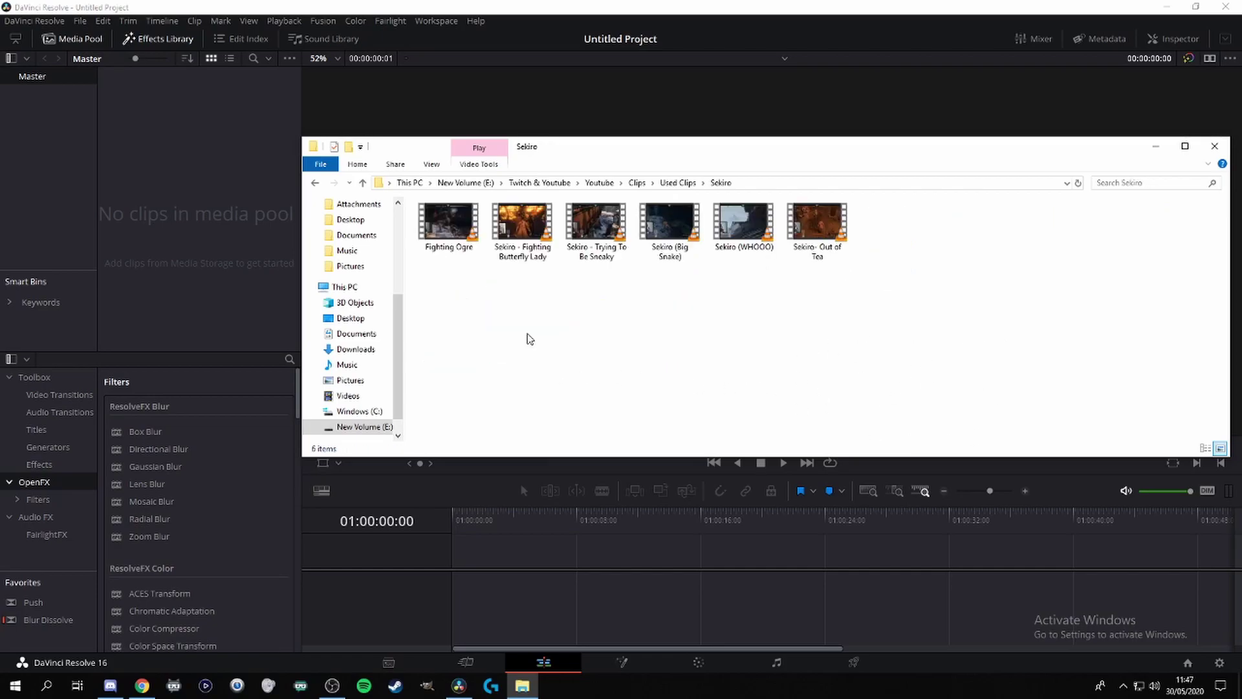
drag(817, 226, 227, 217)
click(723, 399)
key(alt+F4)
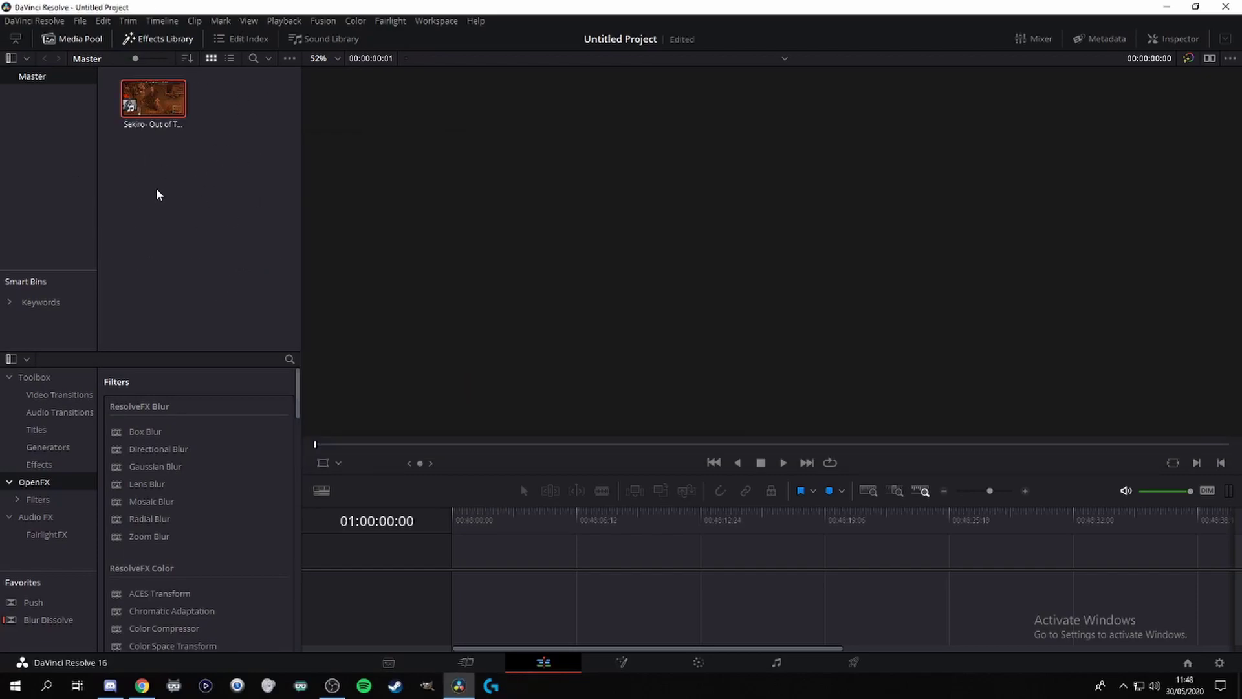
Place the Sekiro clip on a new timeline, blade it about four seconds in and ripple-delete the opening.
drag(150, 112, 456, 572)
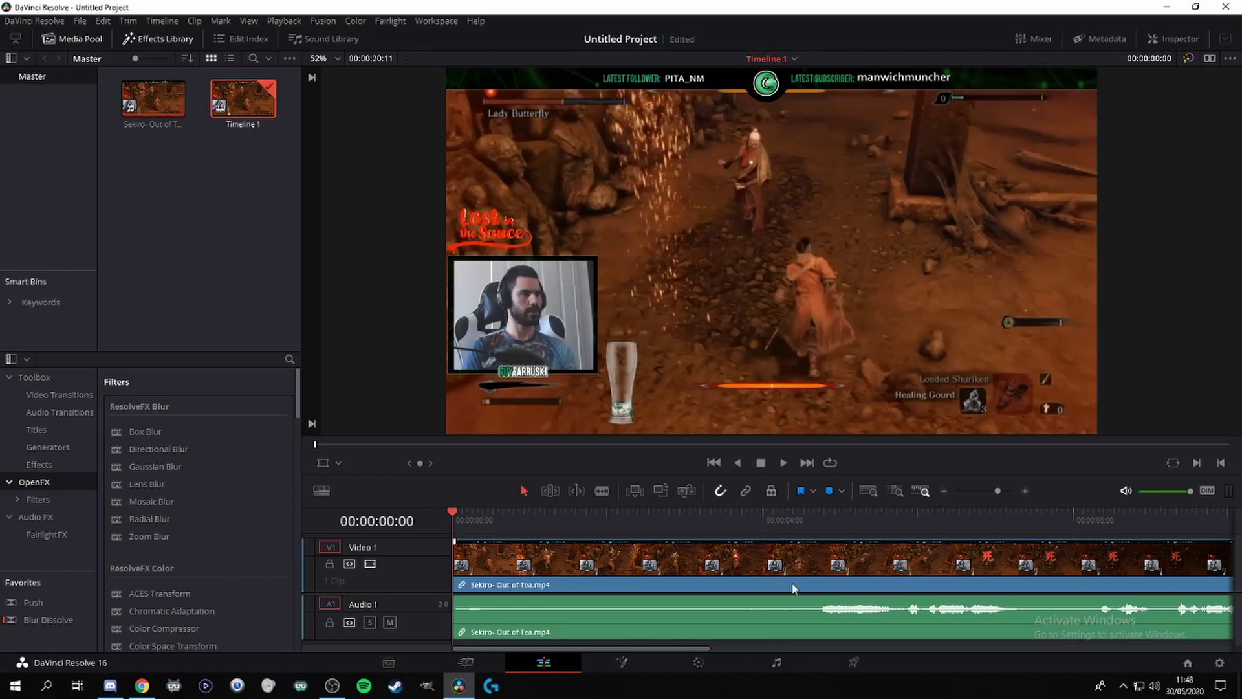
drag(788, 594, 783, 547)
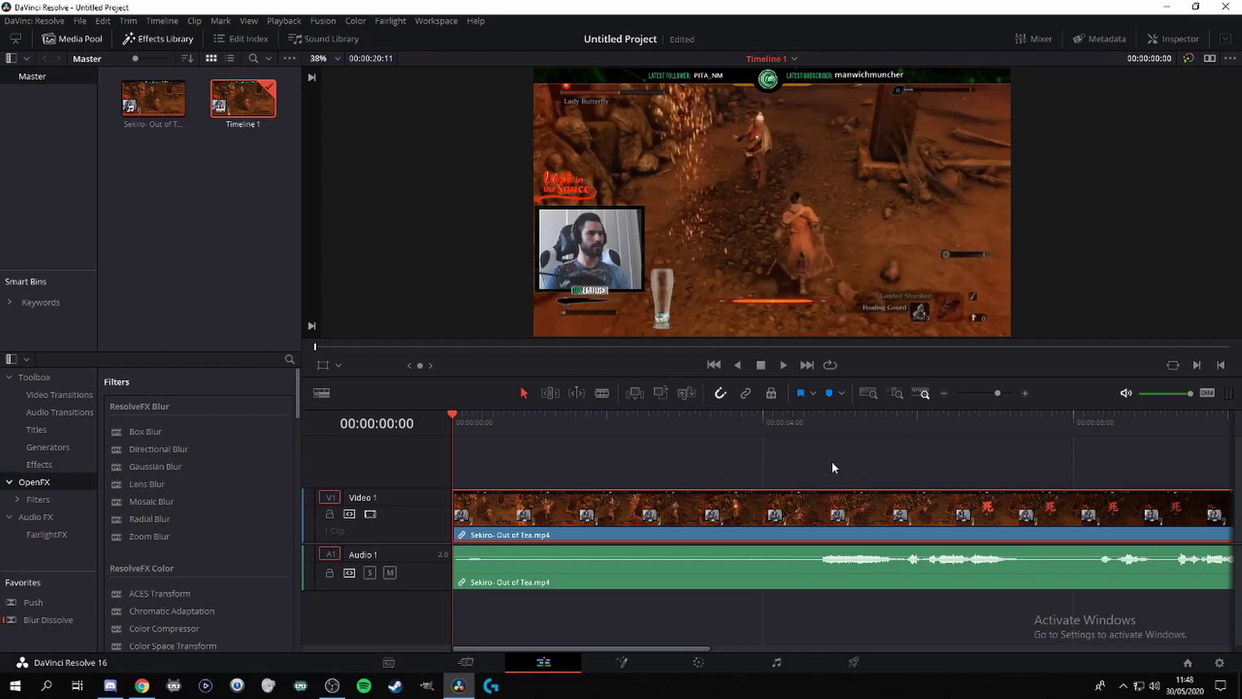
click(602, 393)
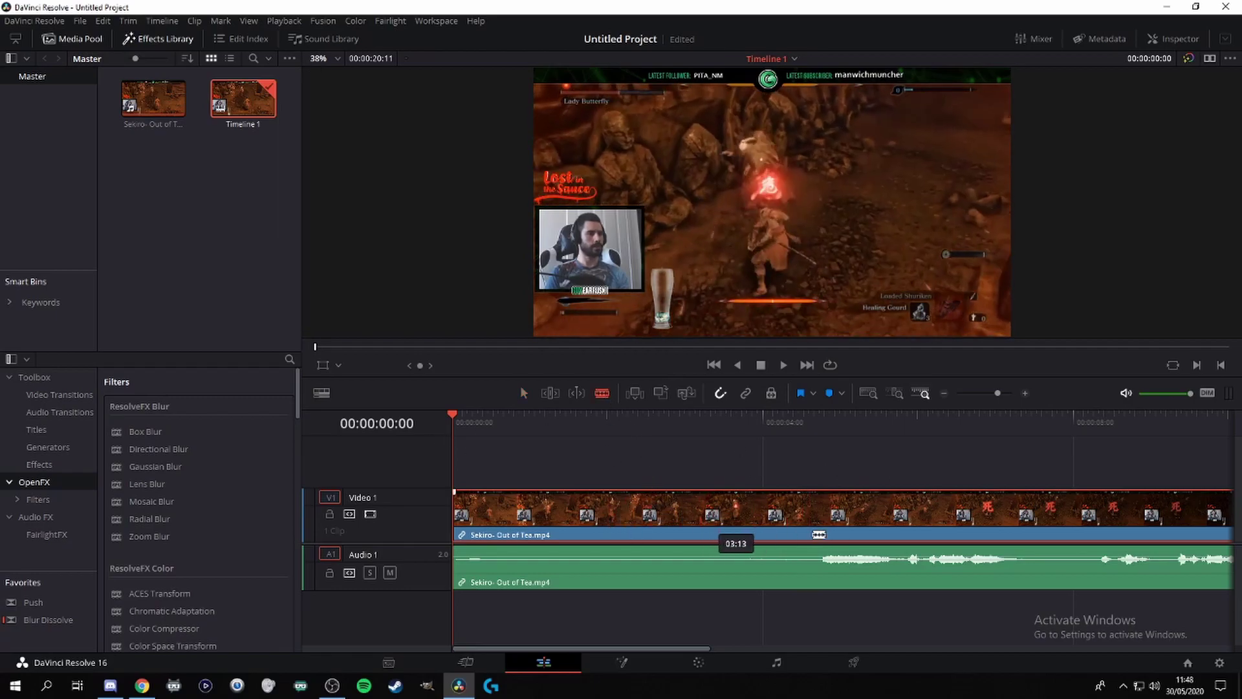
click(803, 527)
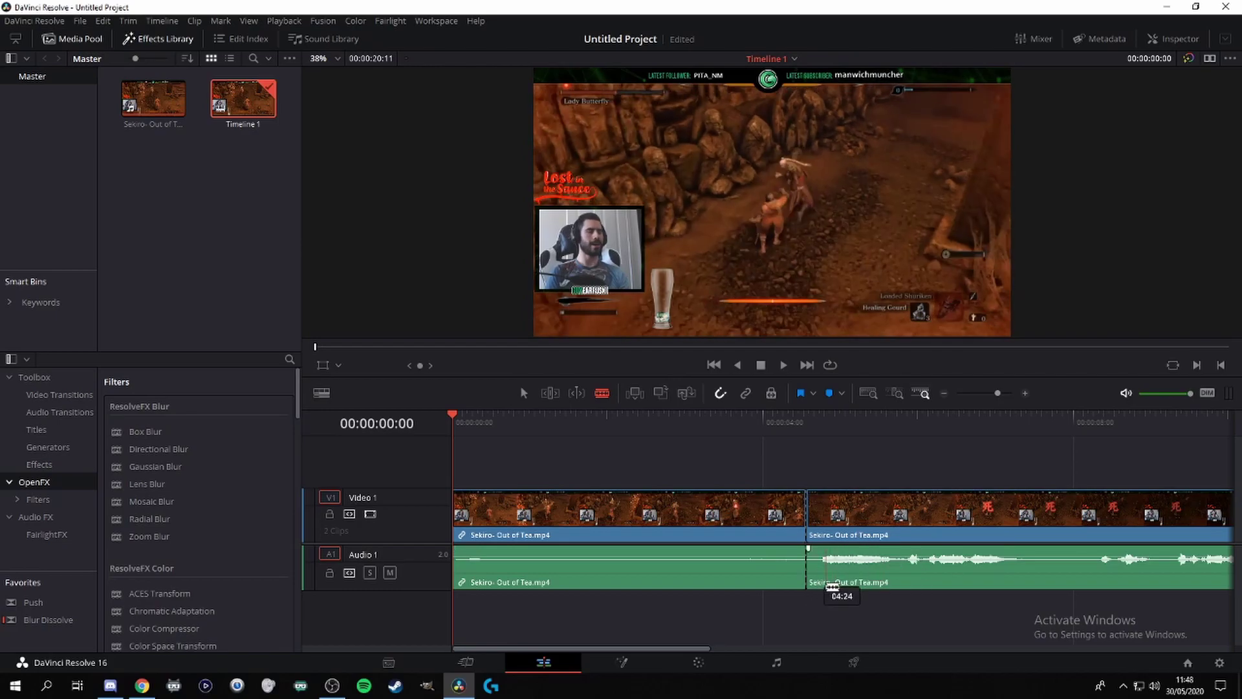
click(650, 511)
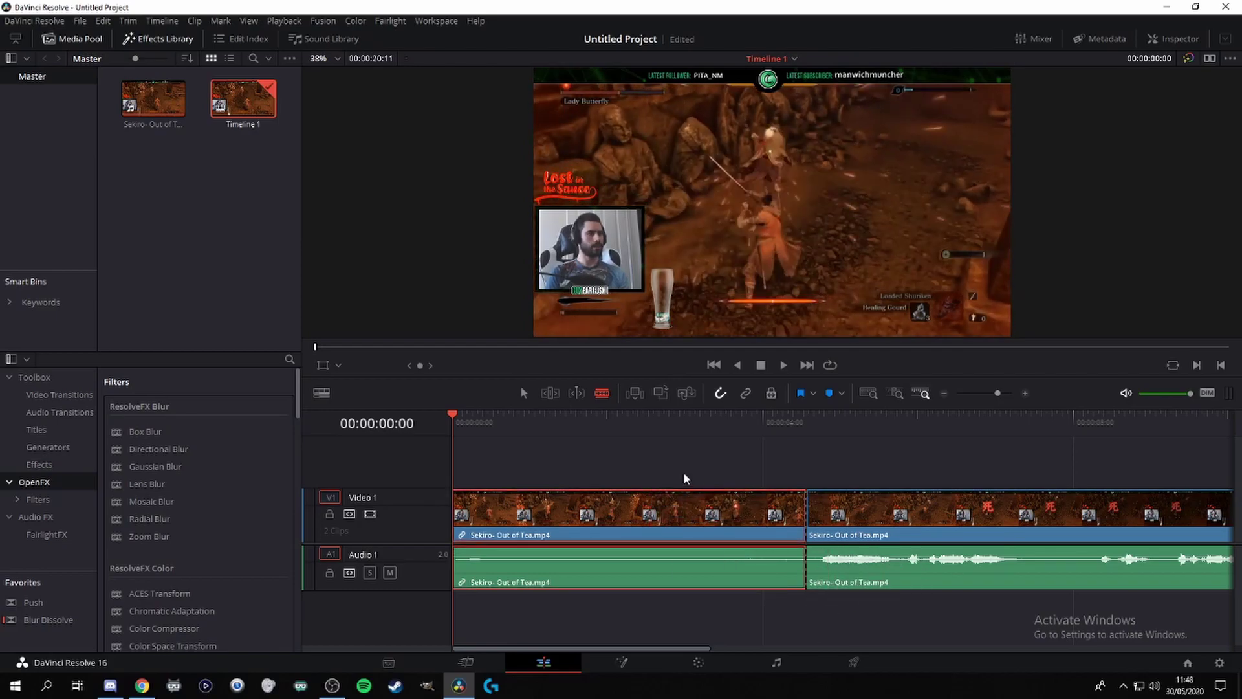
key(Delete)
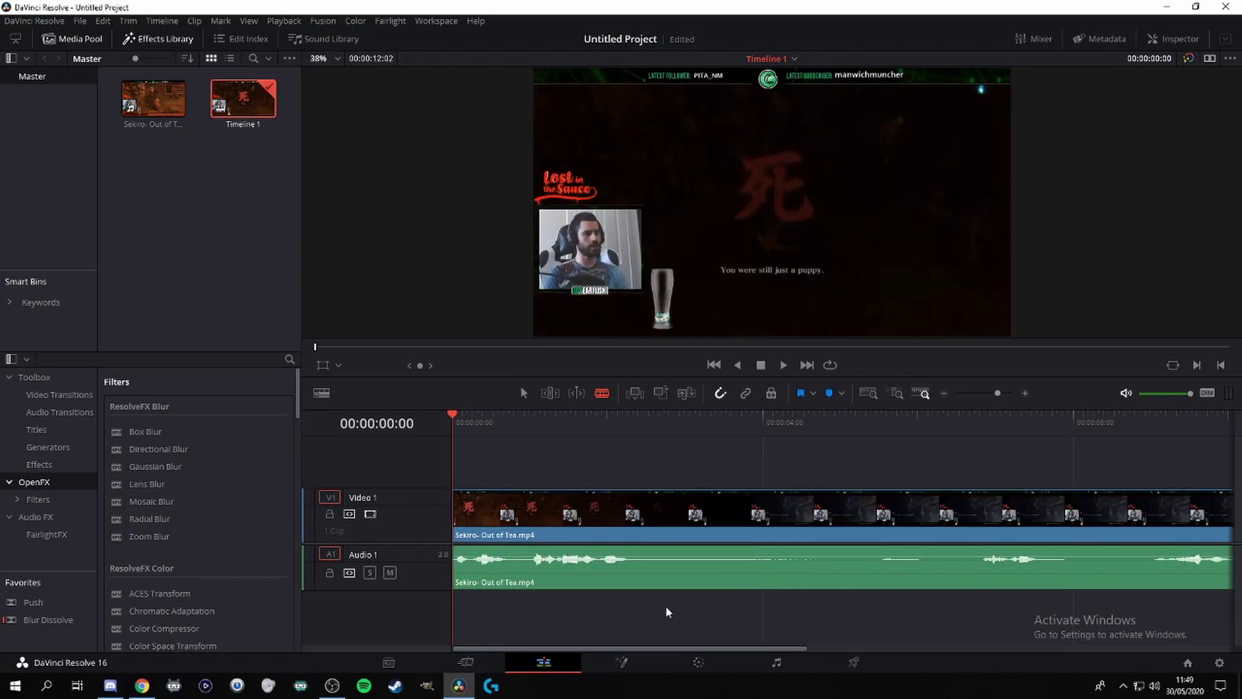
Split at the chosen end point with Ctrl+B and delete the rest, leaving about 2 seconds 14 frames.
key(space)
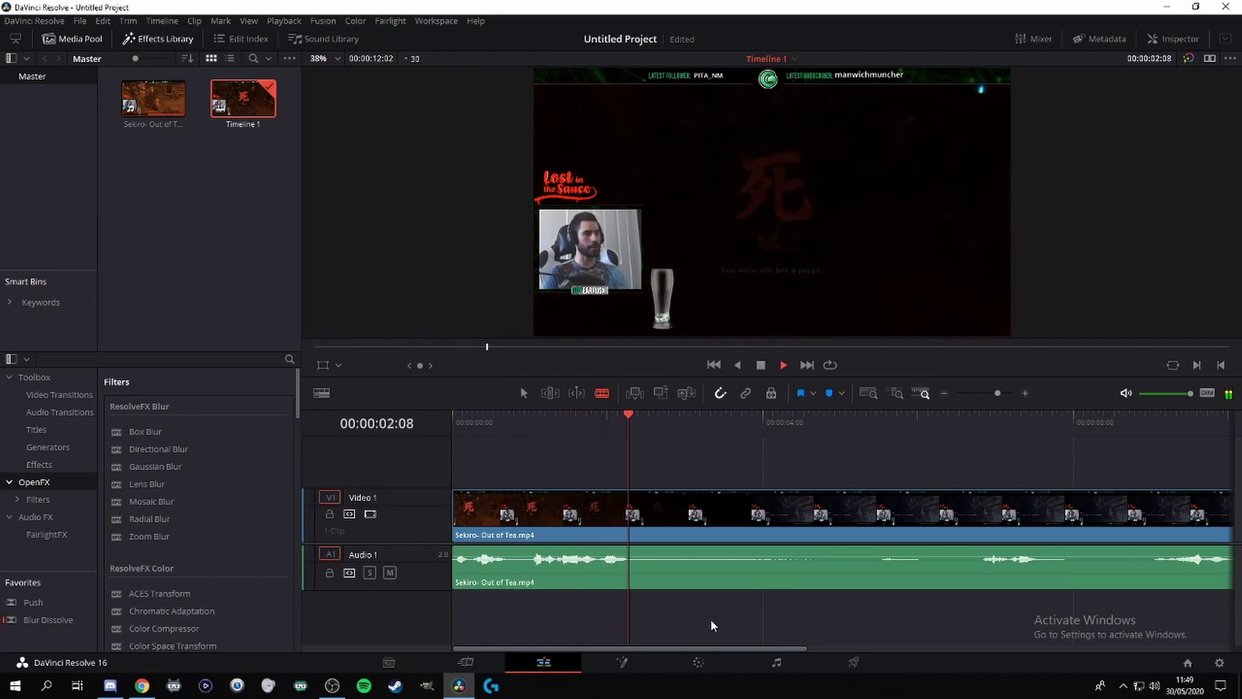
key(space)
key(ctrl+b)
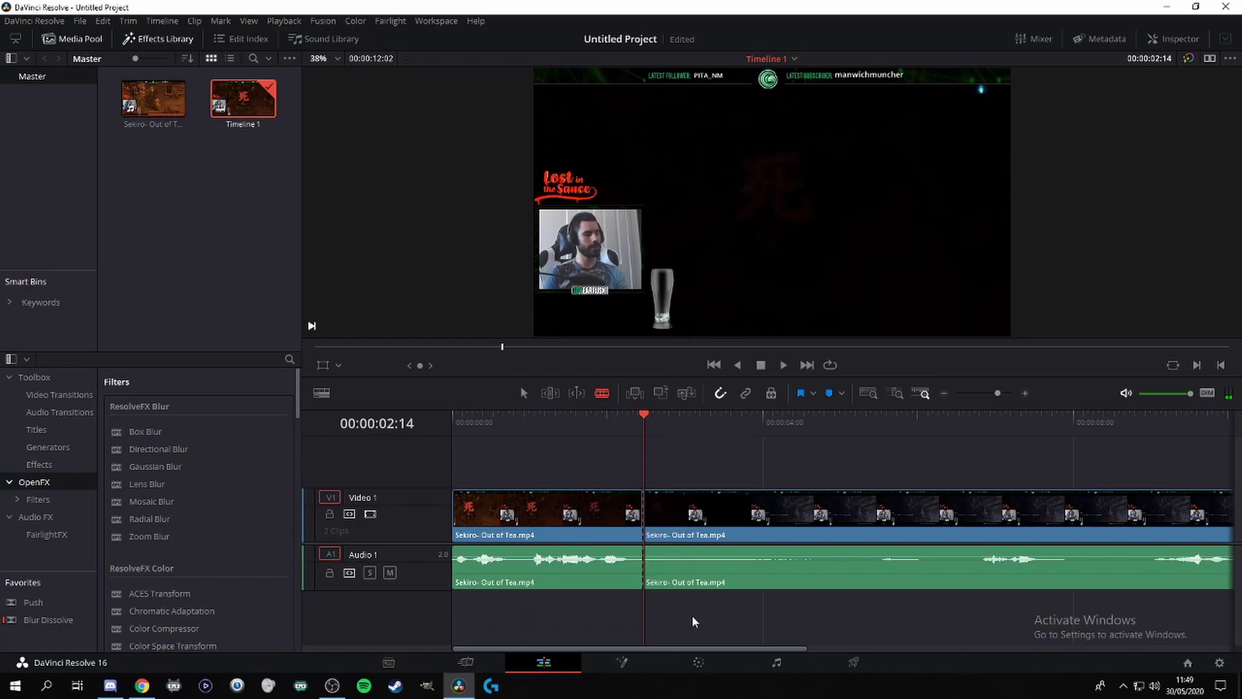
drag(693, 619, 862, 472)
key(Delete)
key(Home)
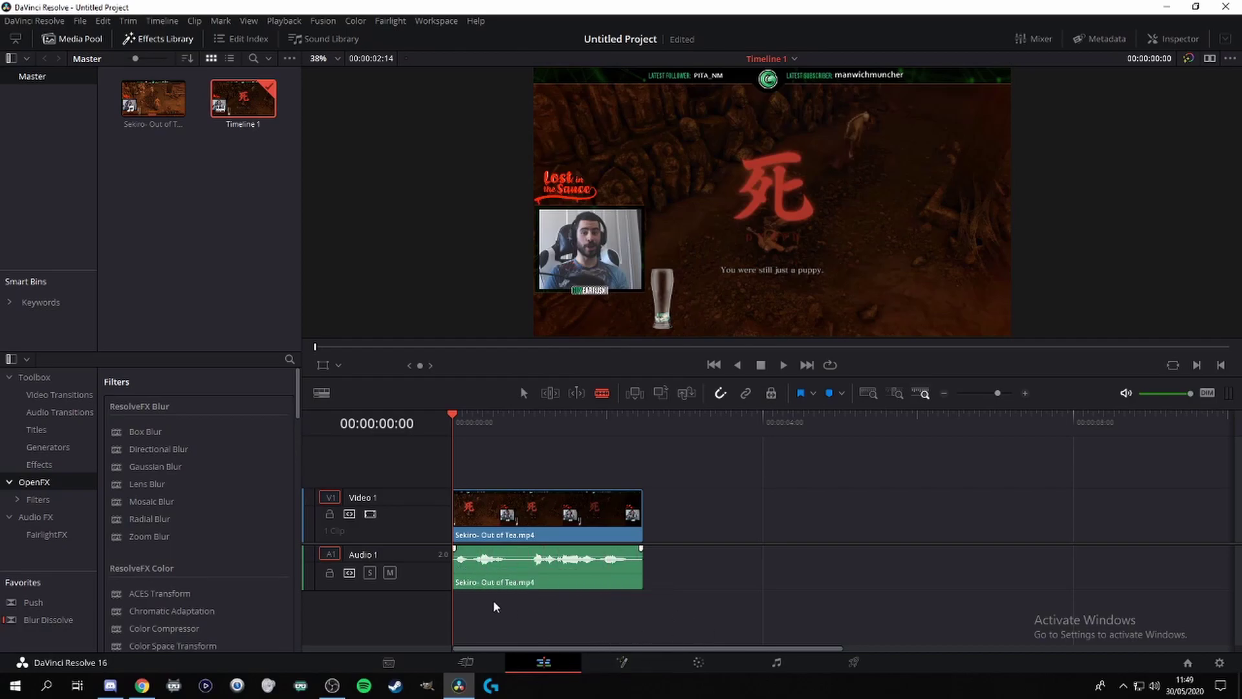
click(520, 573)
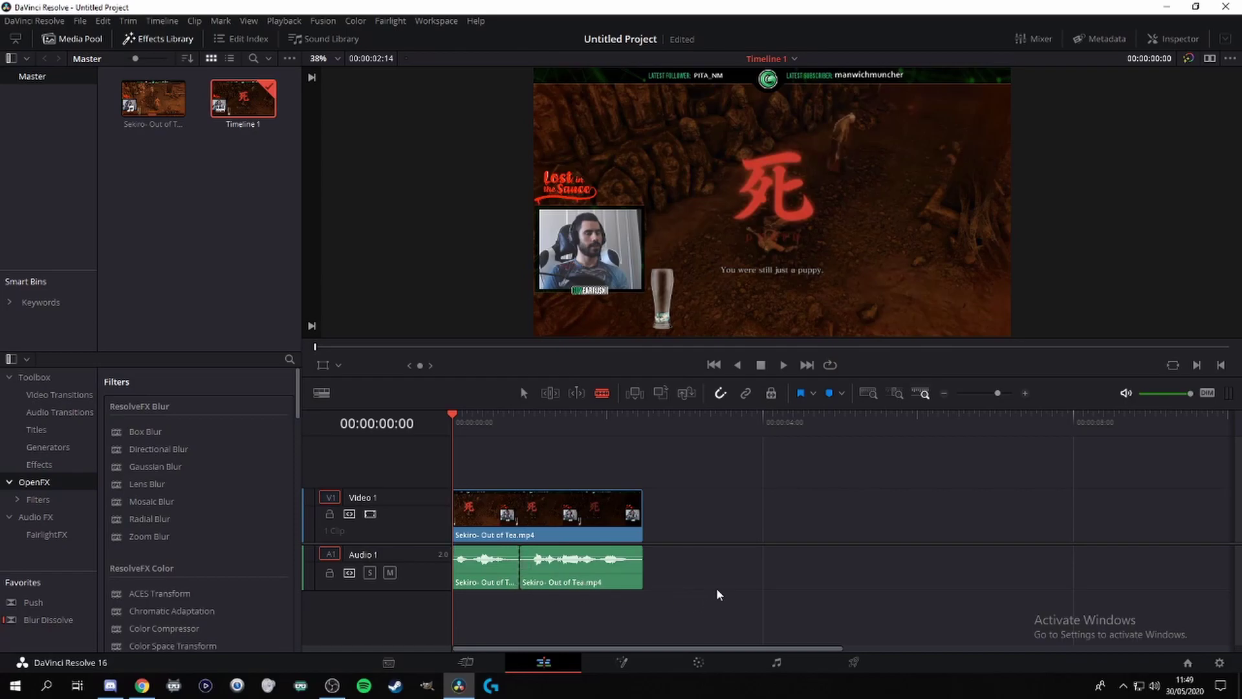
key(ctrl+z)
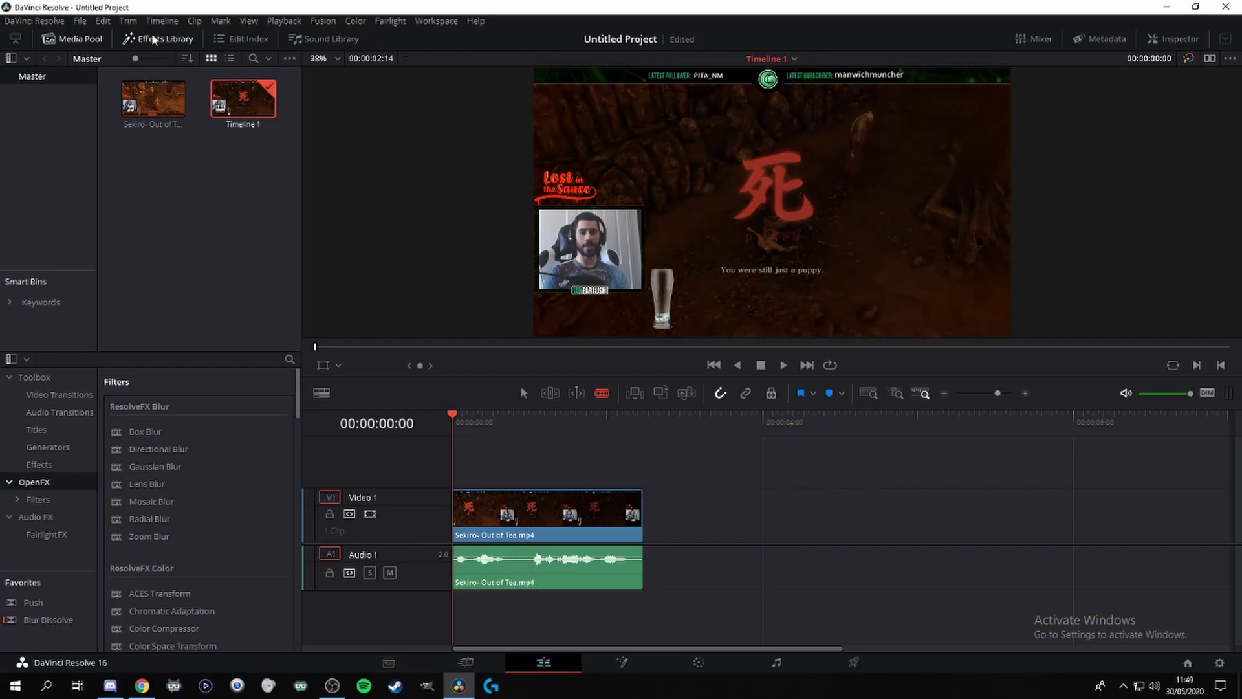
click(102, 21)
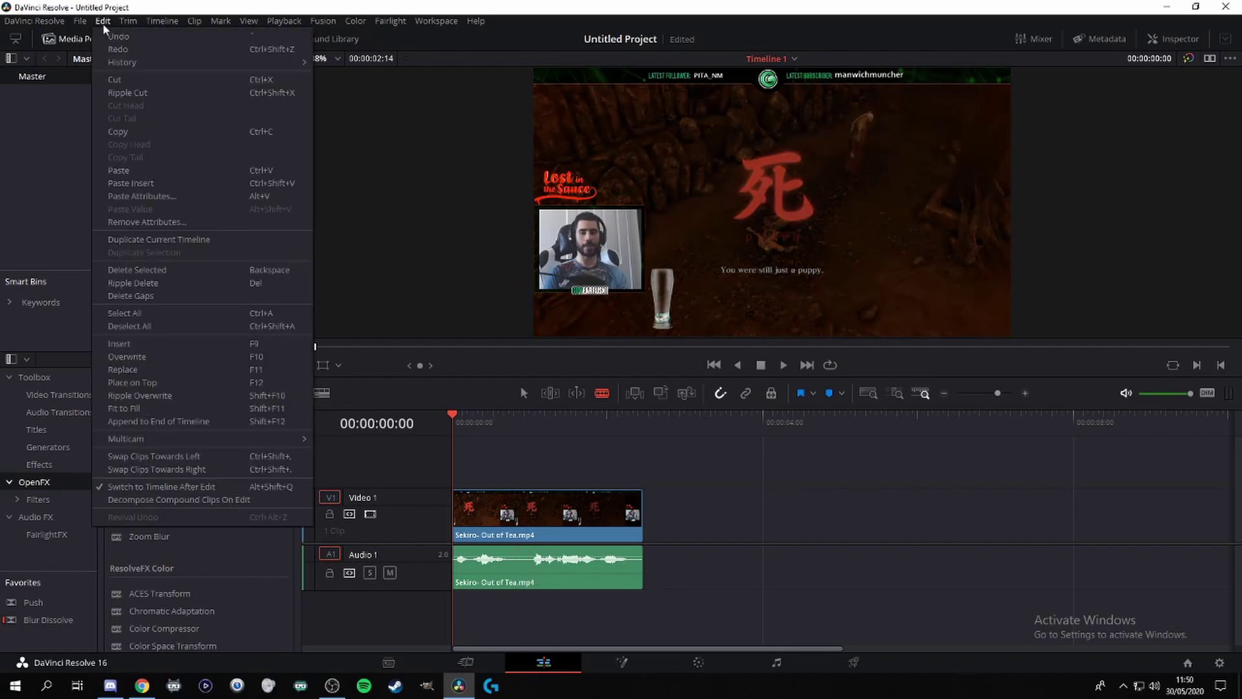
mouse_move(128, 21)
click(803, 532)
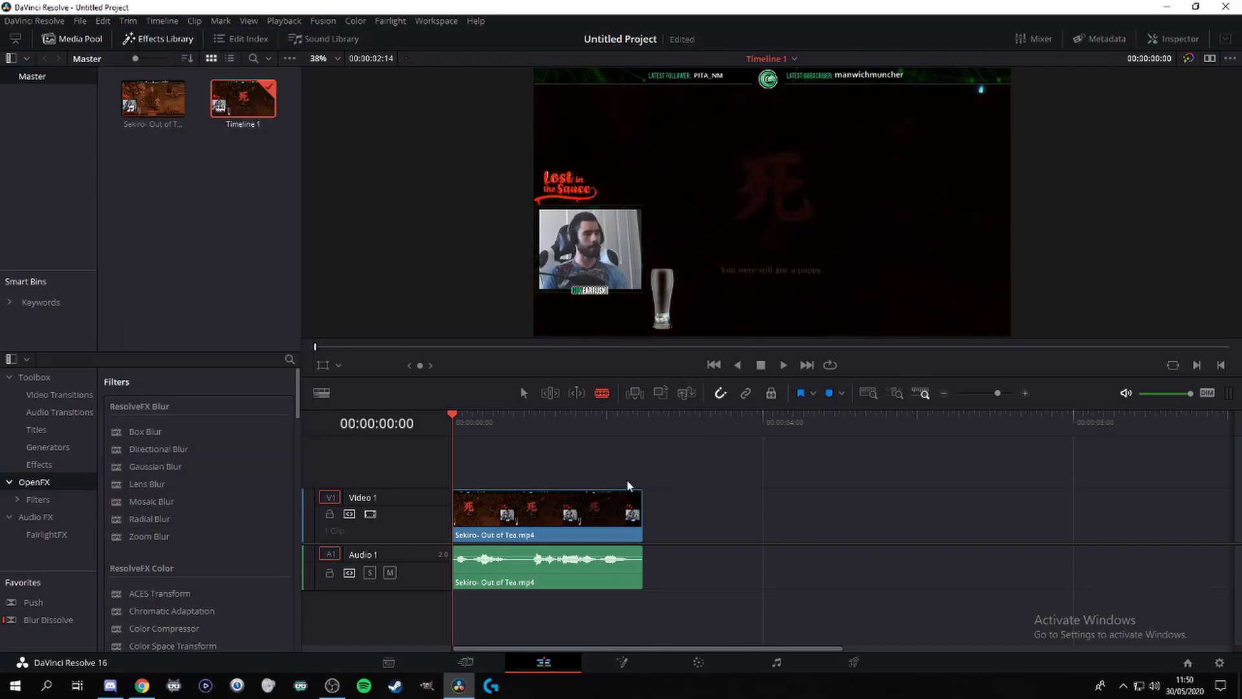
key(ctrl+z)
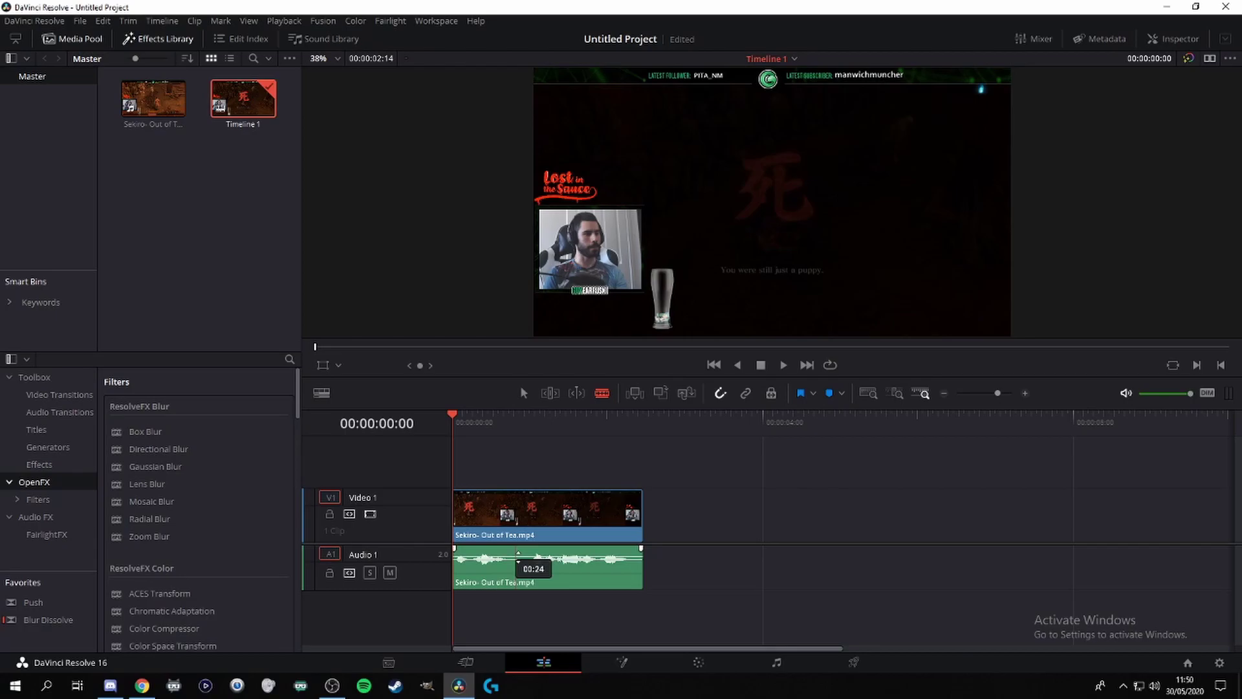
drag(518, 554, 516, 548)
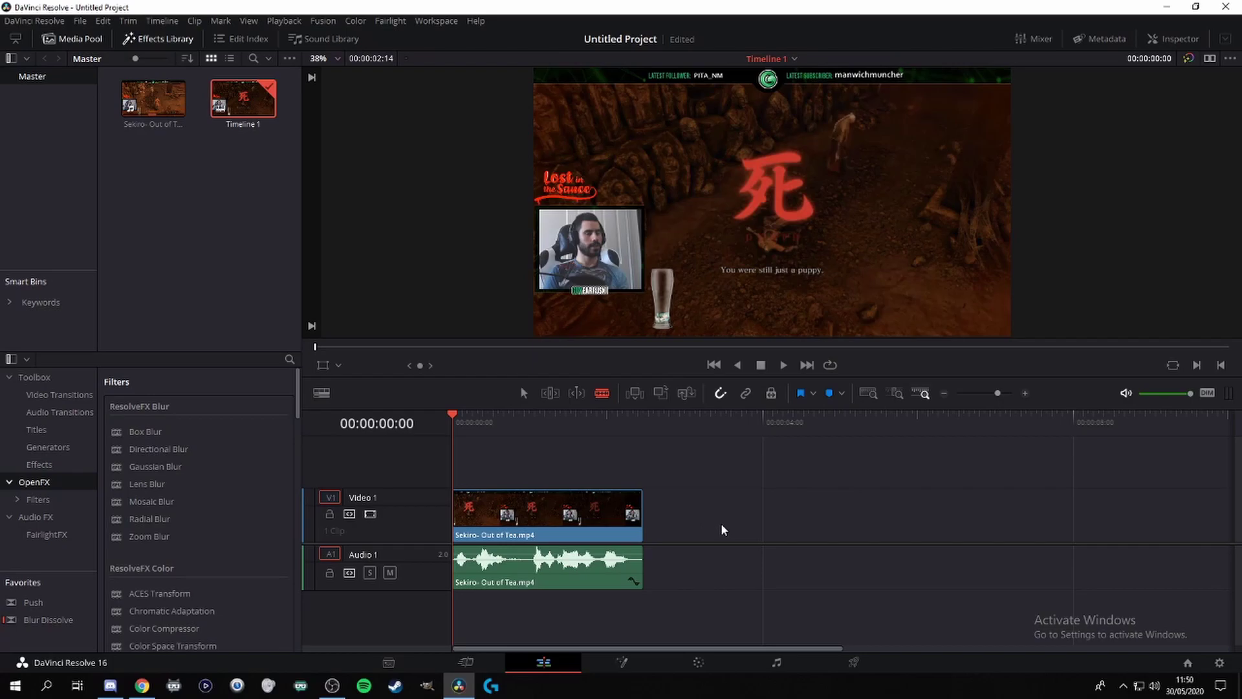
key(space)
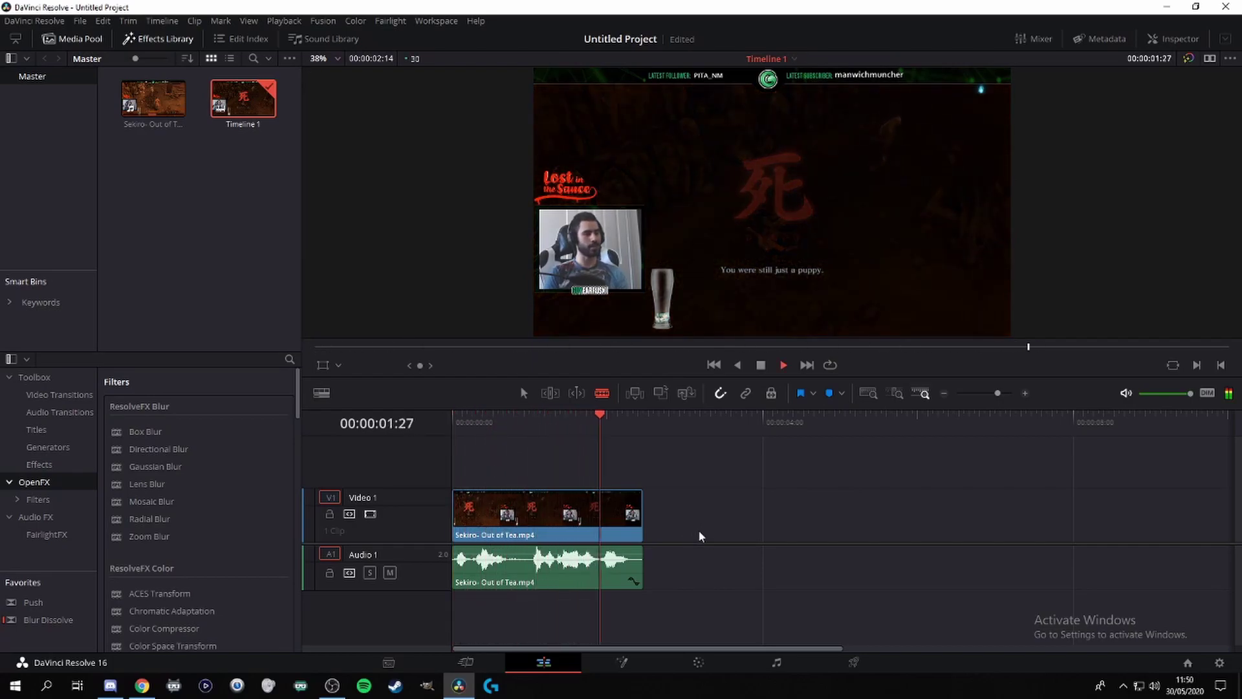
key(space)
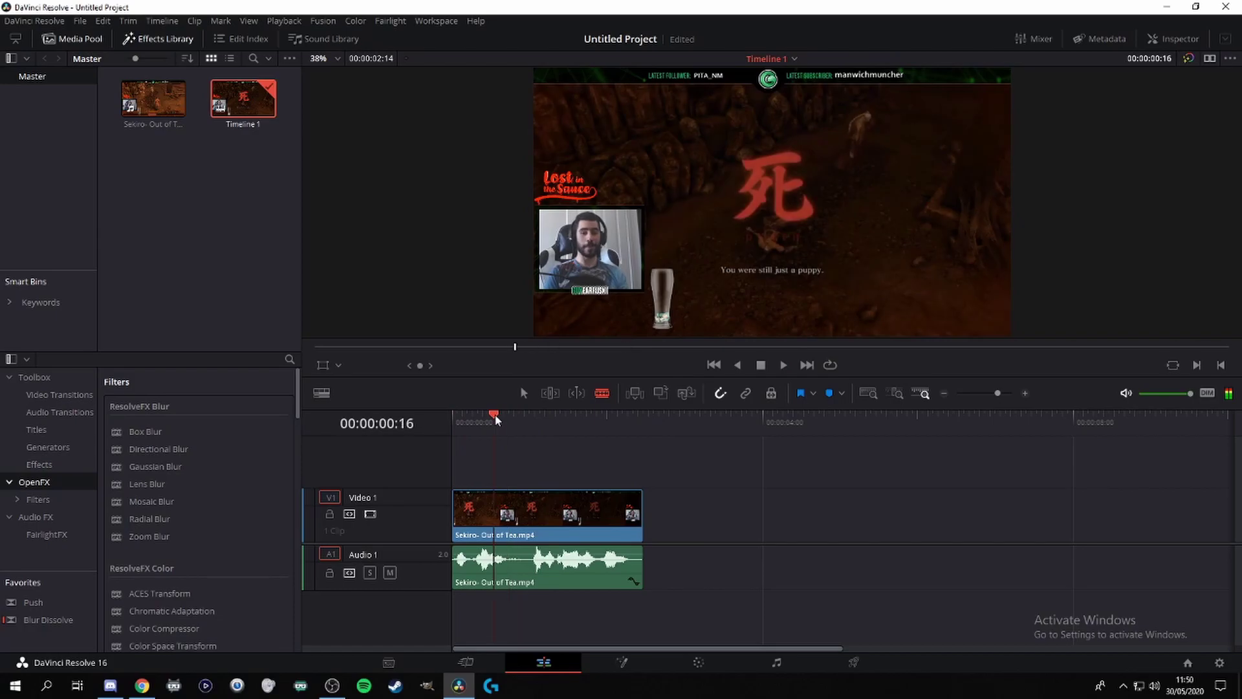
key(Home)
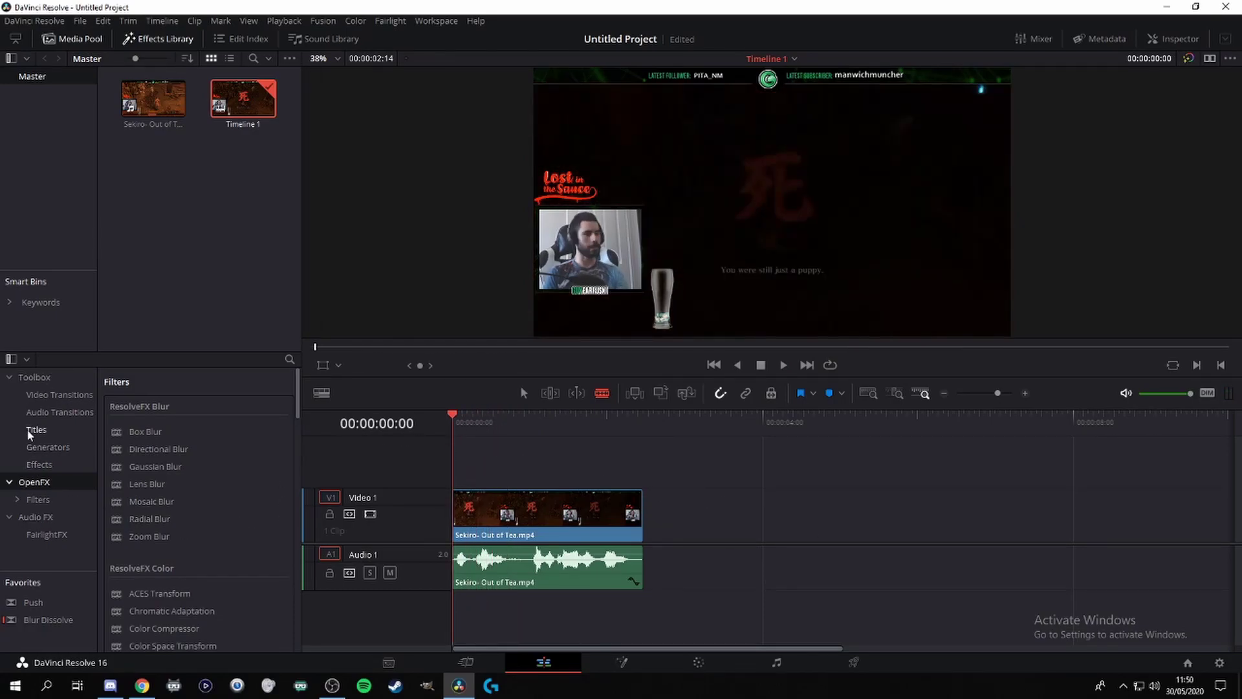
Collapse Toolbox in the Effects Library and expand Audio FX > FairlightFX, scrolling to the Pitch effect.
click(34, 376)
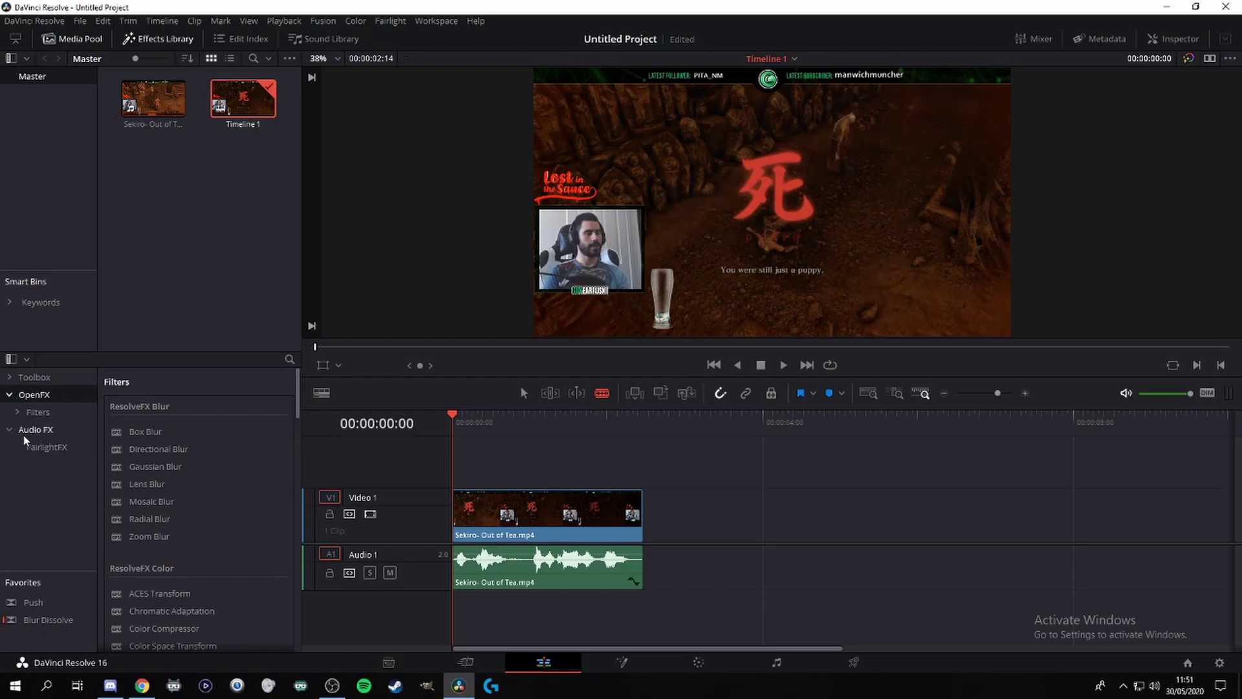
click(40, 449)
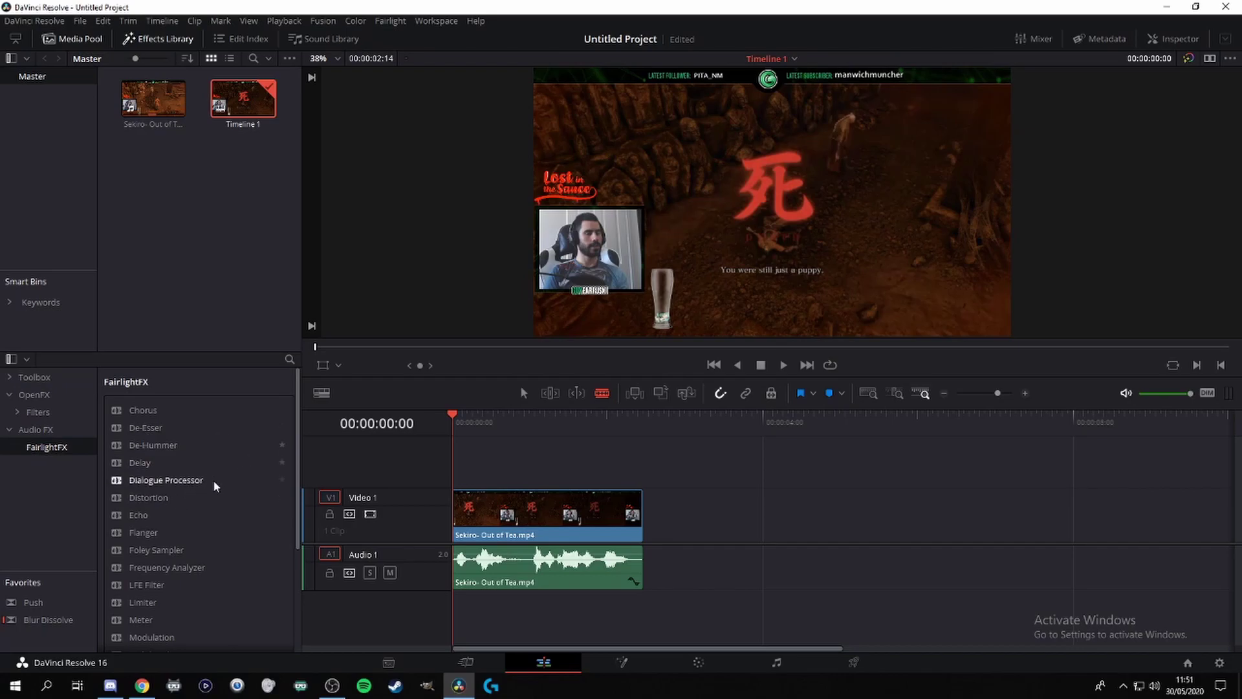
scroll(222, 427, down, 5)
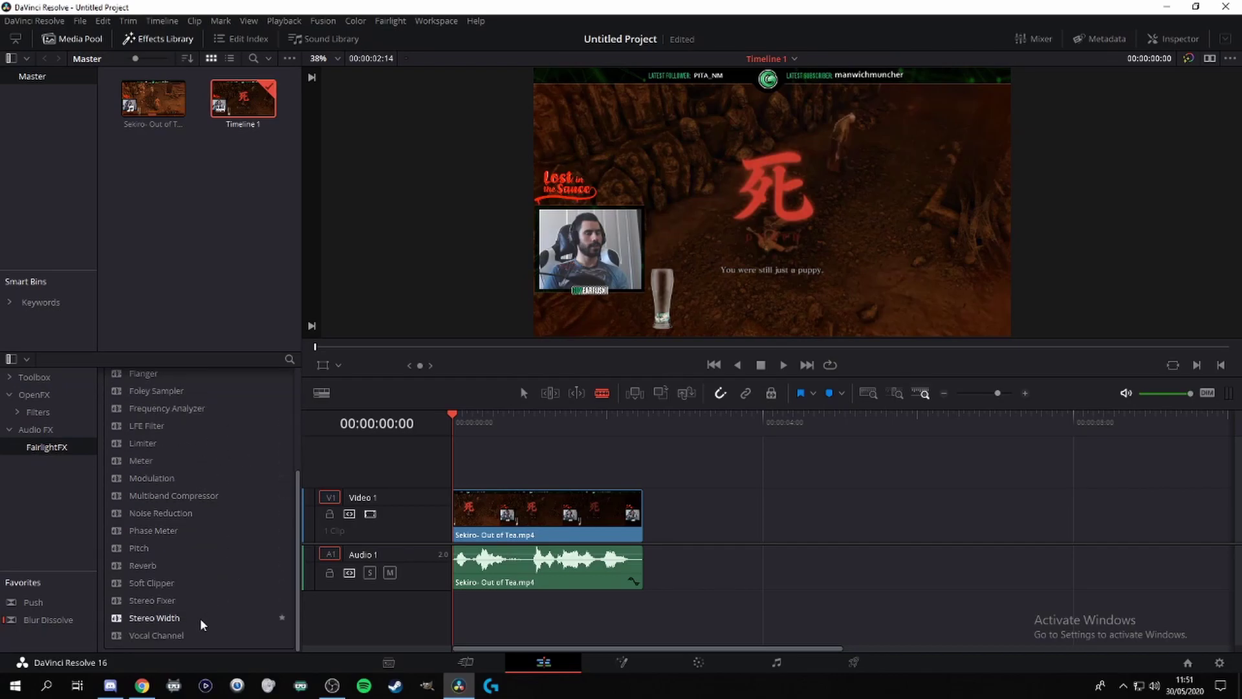
scroll(199, 602, up, 5)
scroll(211, 569, down, 2)
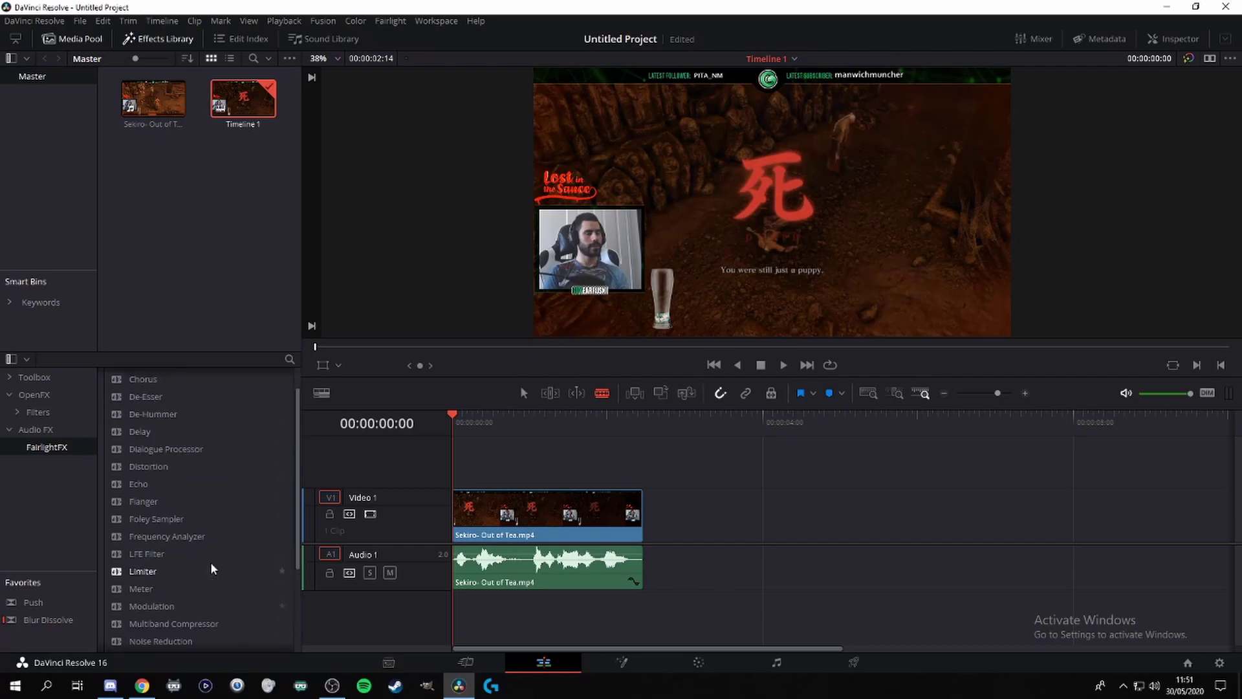
scroll(220, 492, up, 2)
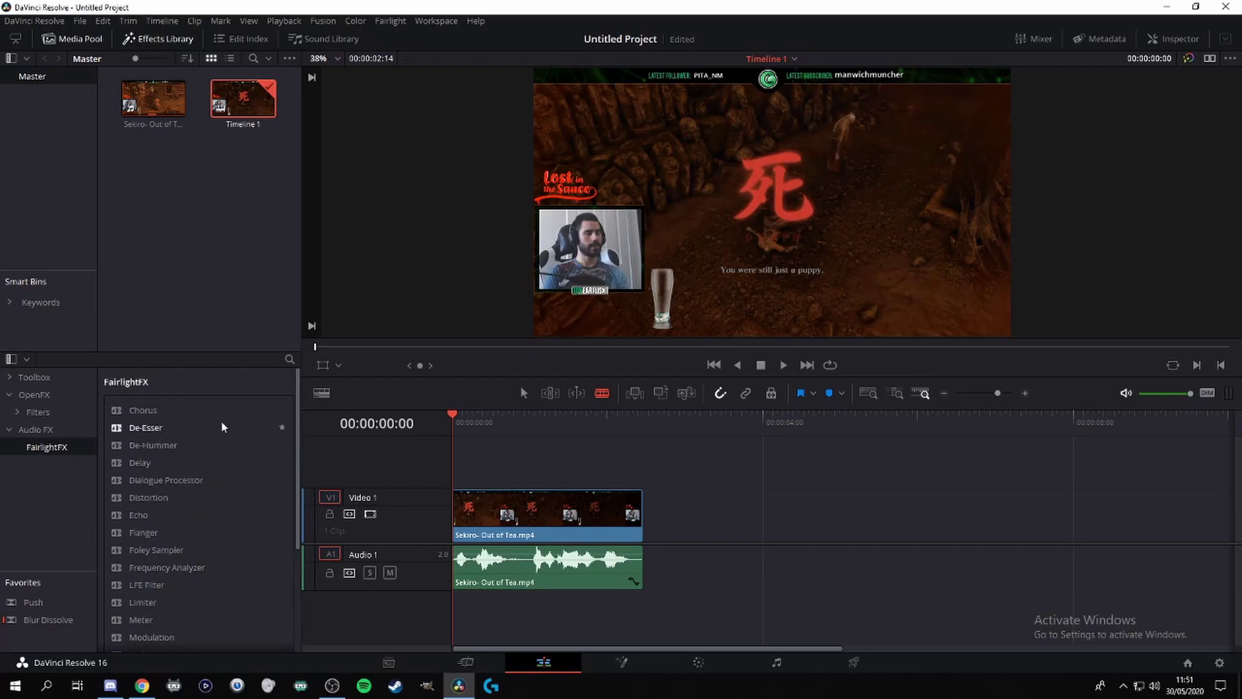
scroll(228, 471, down, 5)
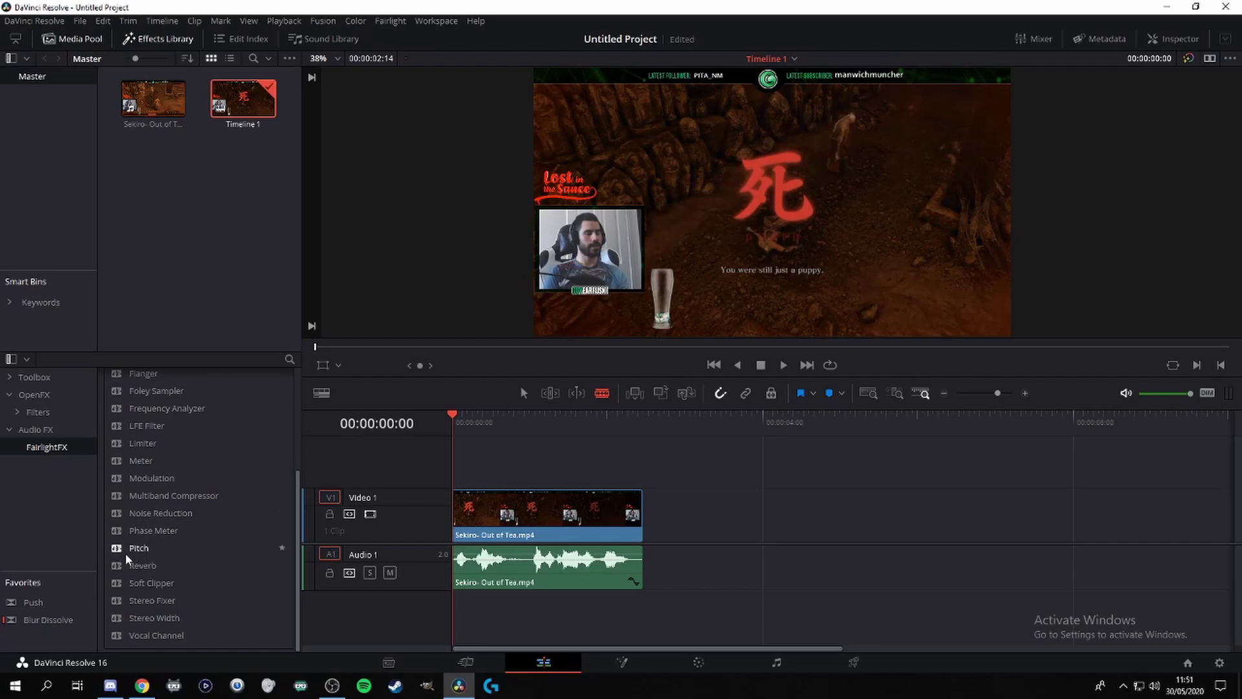
Drop the Pitch effect onto the Audio 1 clip, close its settings window and preview playback.
drag(115, 549, 516, 575)
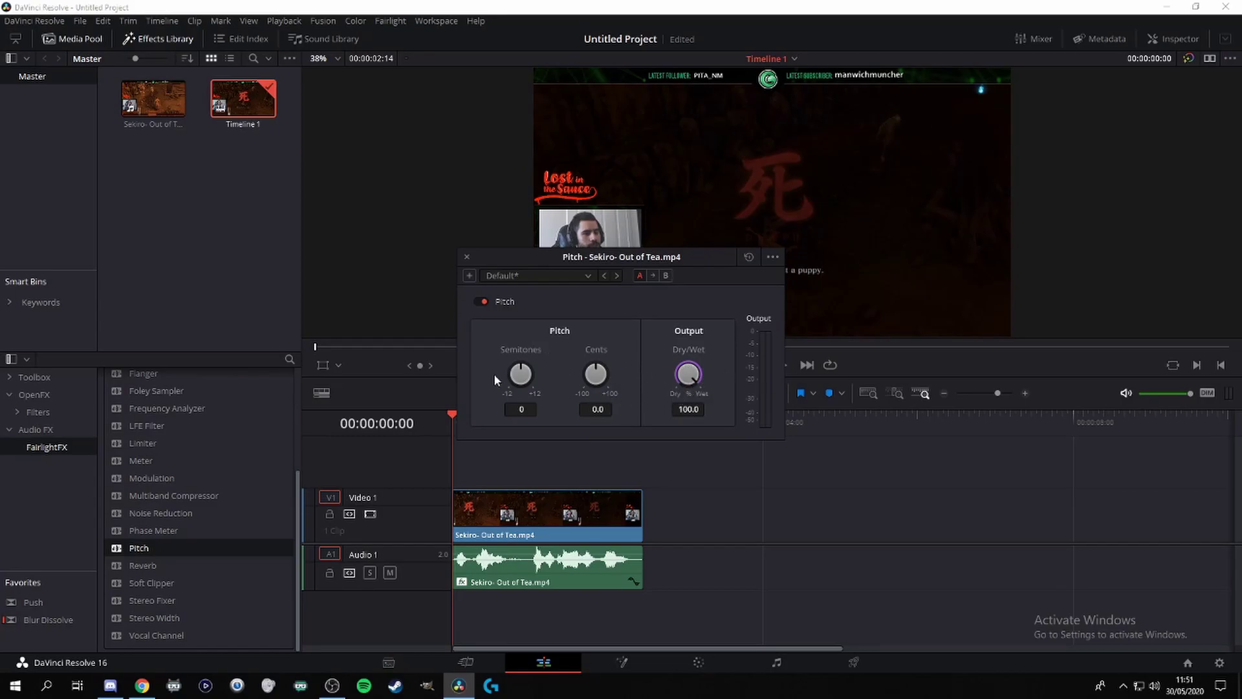
click(467, 257)
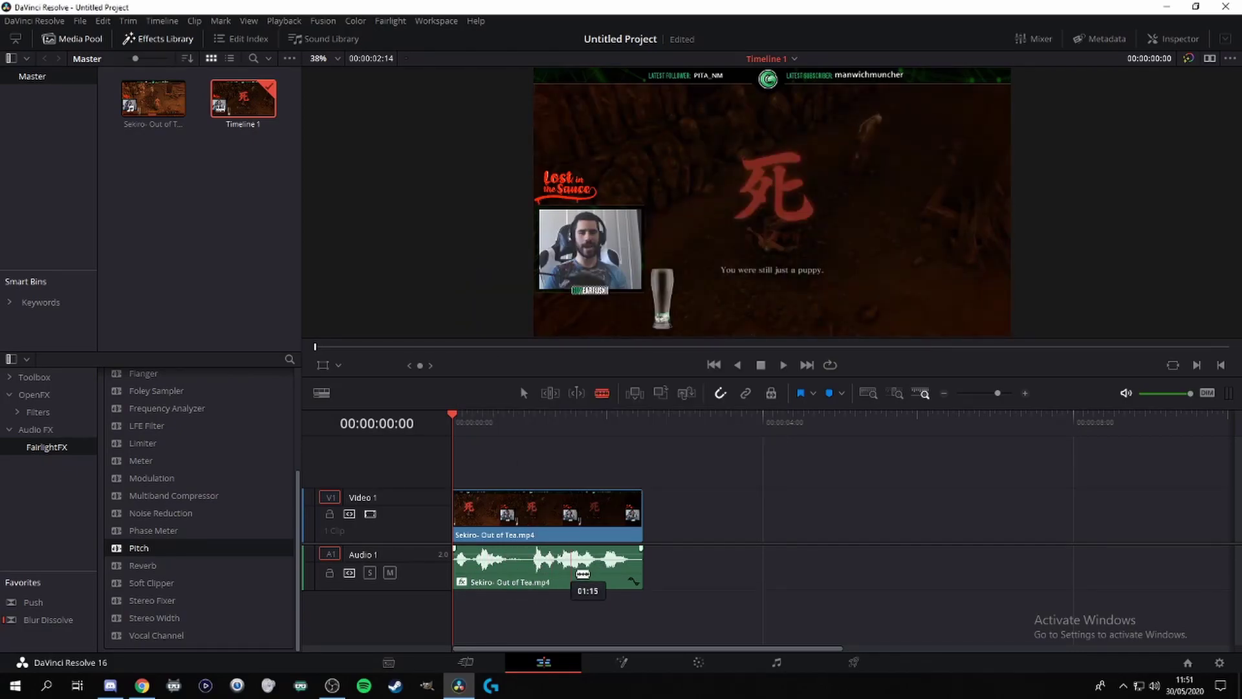
key(space)
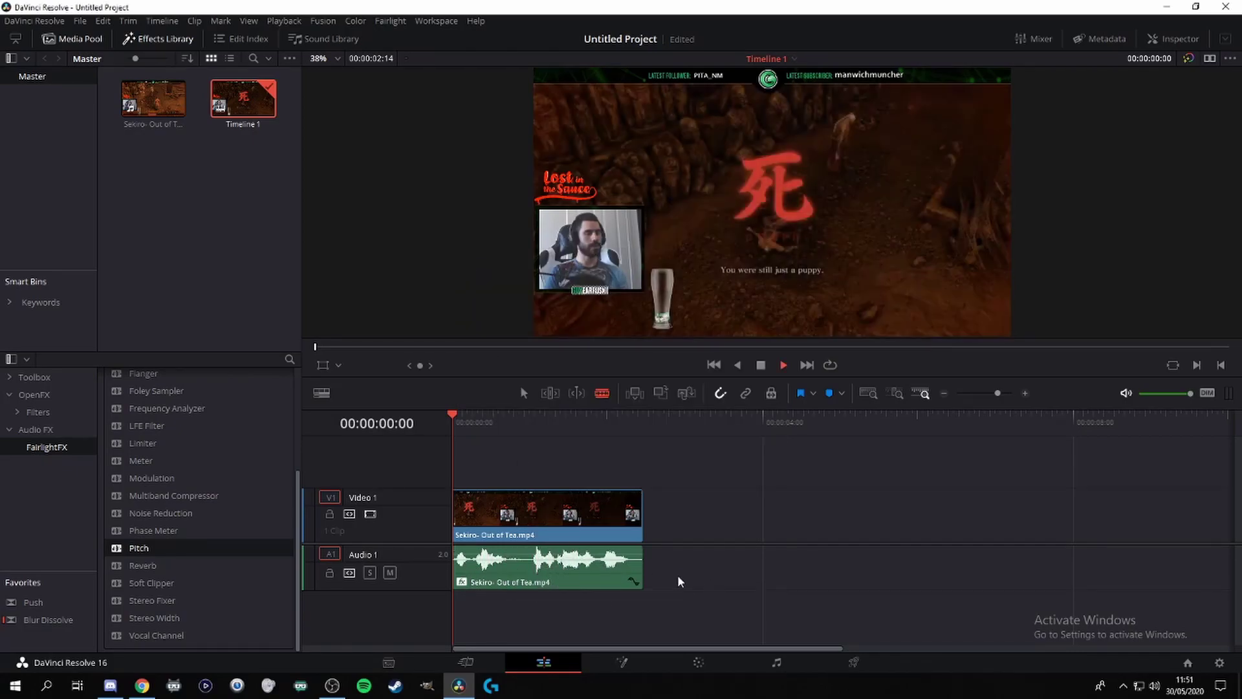
key(space)
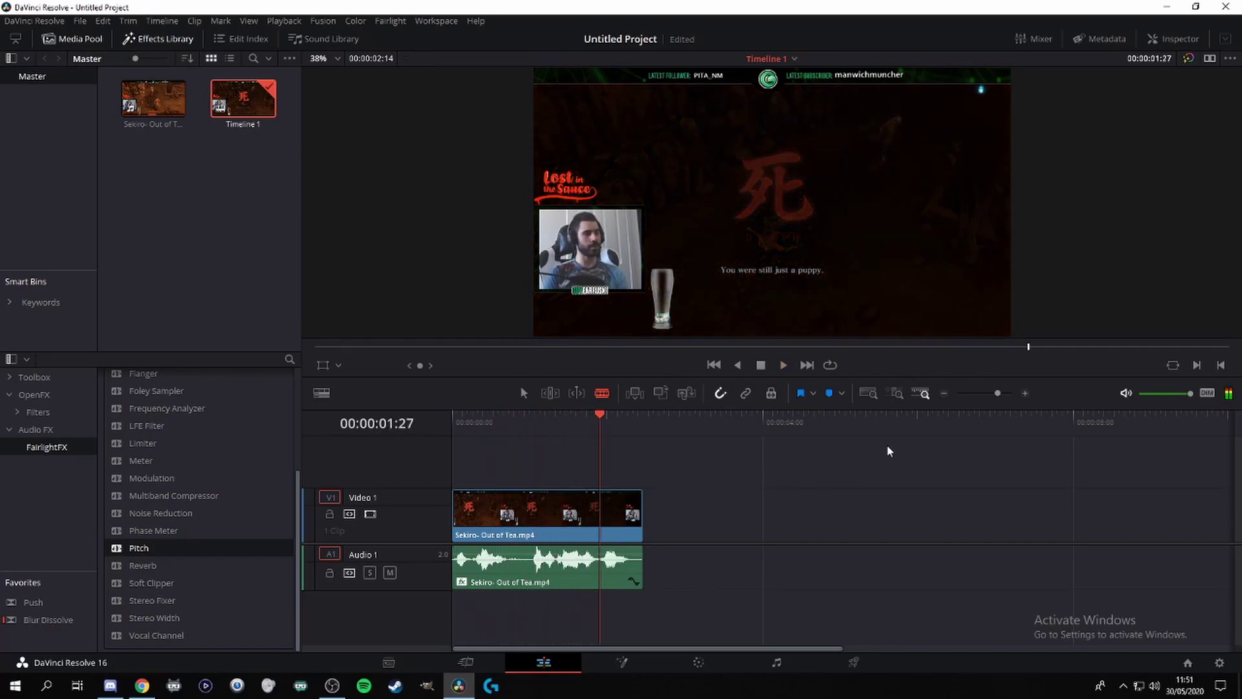
Return to the timeline start, select the A1 audio clip in the Inspector and lower its Pitch cents.
drag(607, 420, 453, 419)
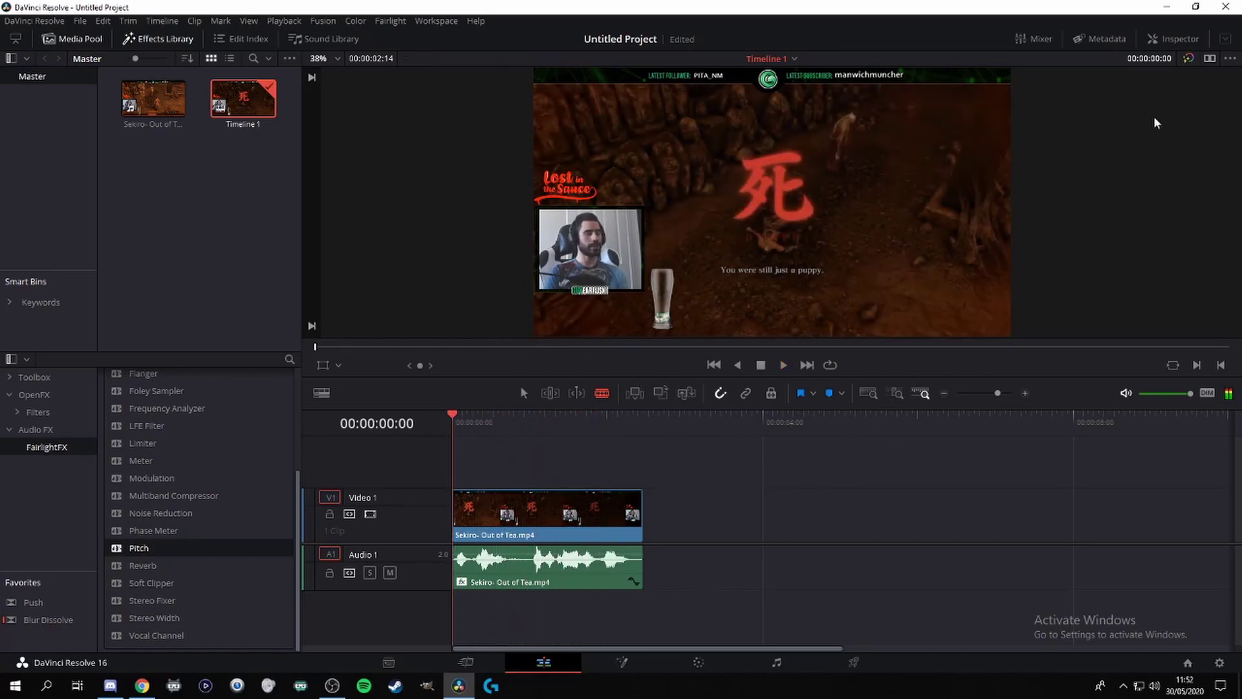
click(1158, 40)
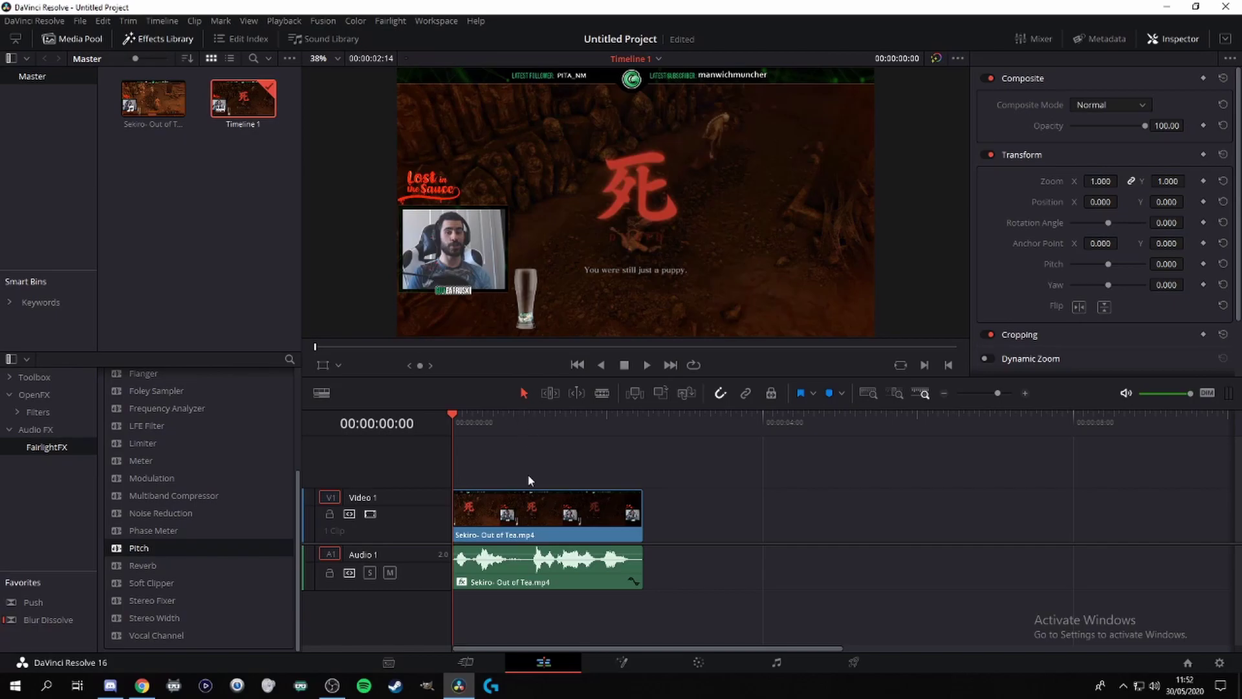
click(524, 578)
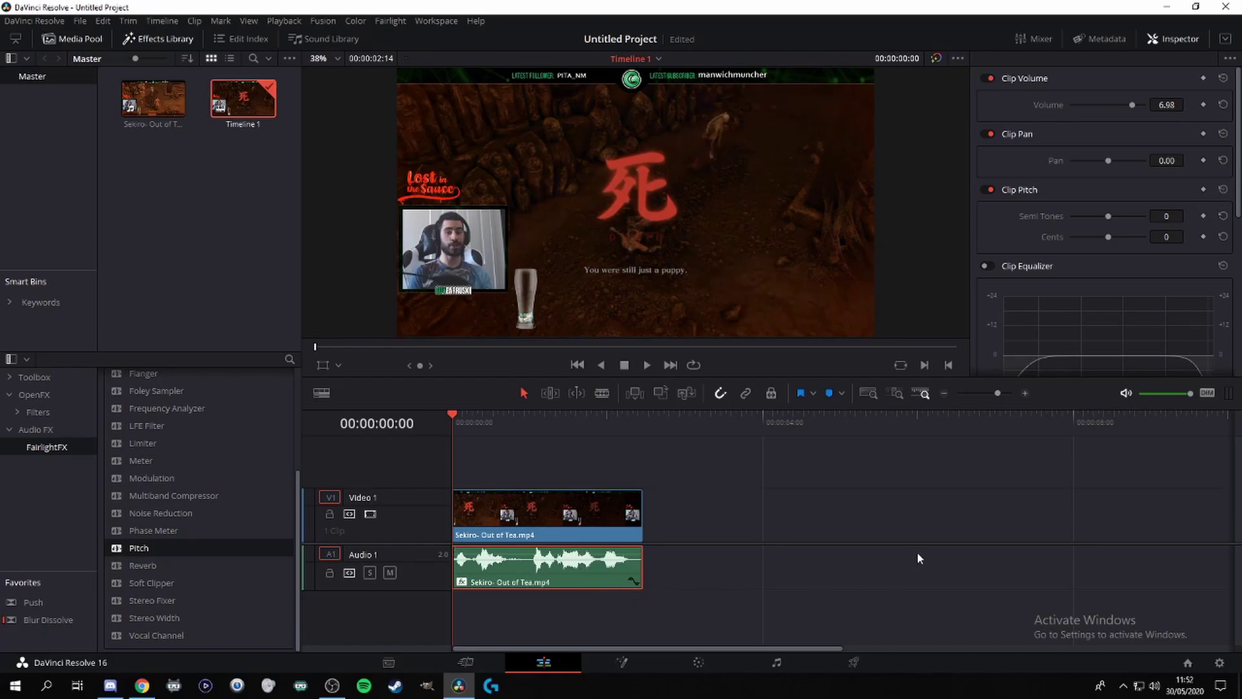
scroll(1100, 213, down, 6)
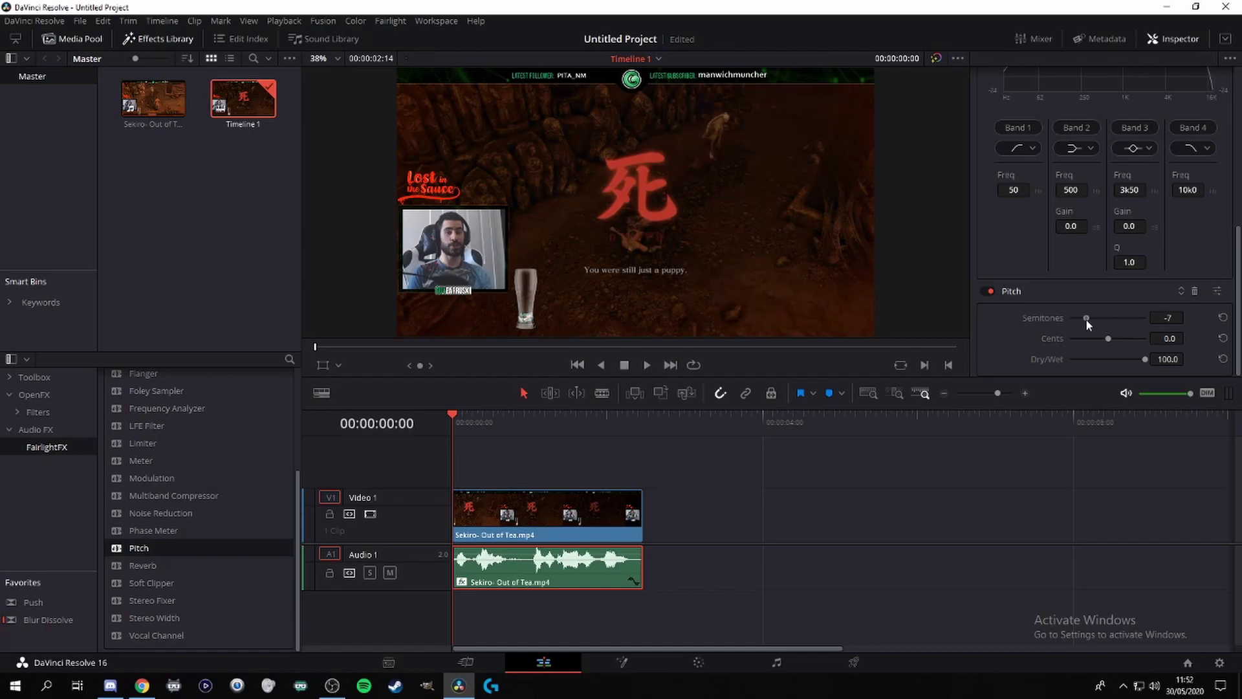
drag(1109, 338, 1084, 338)
Reduce the Pitch effect's Dry/Wet mix to 50.0.
drag(1145, 359, 1108, 359)
key(space)
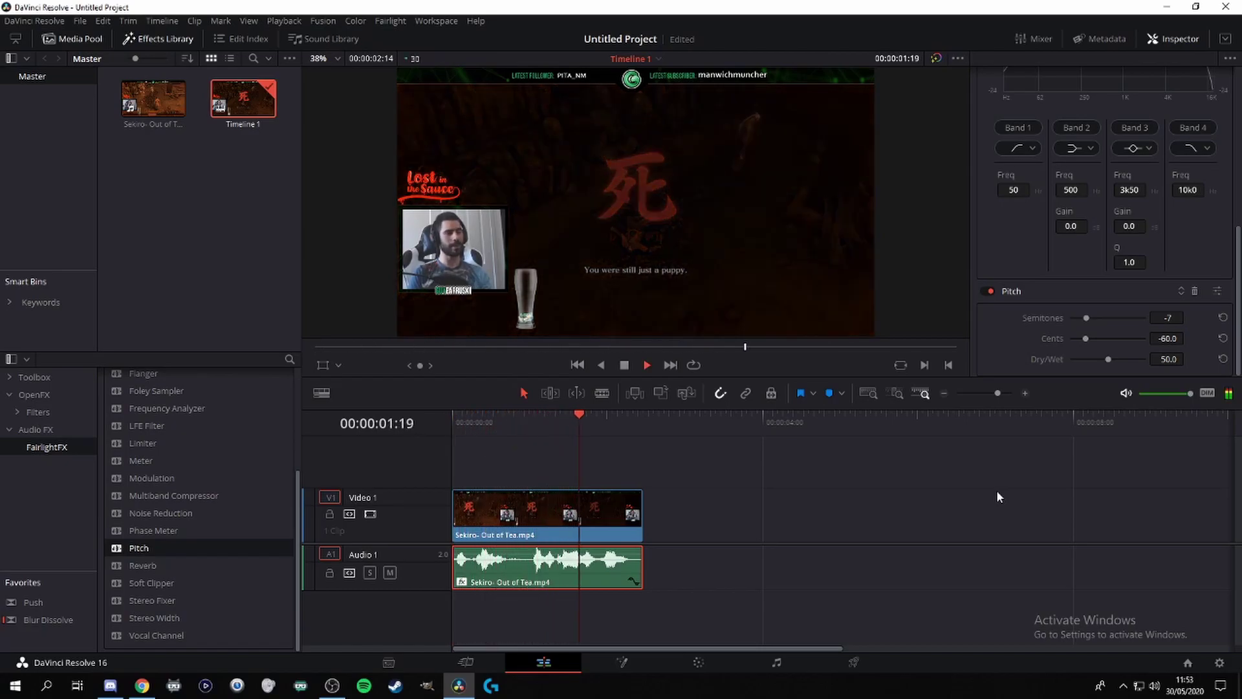